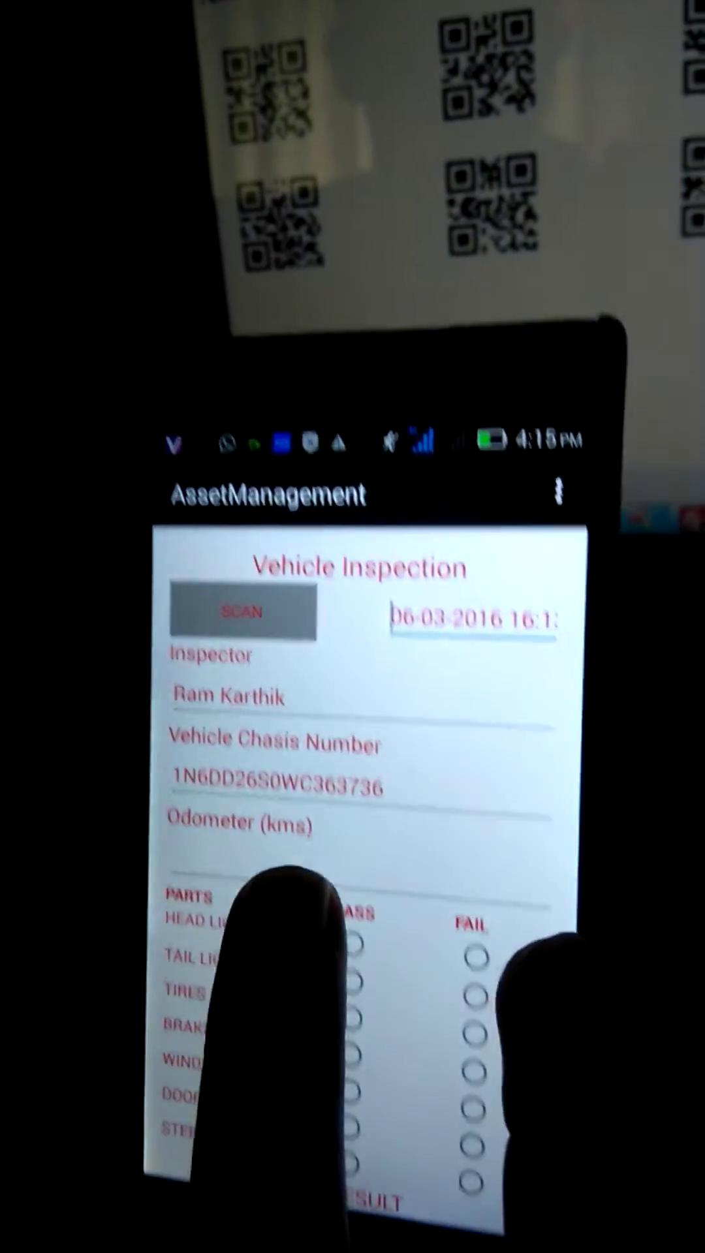
Enter 580963 in the Odometer (kms) field and close the keypad
click(352, 832)
text(5)
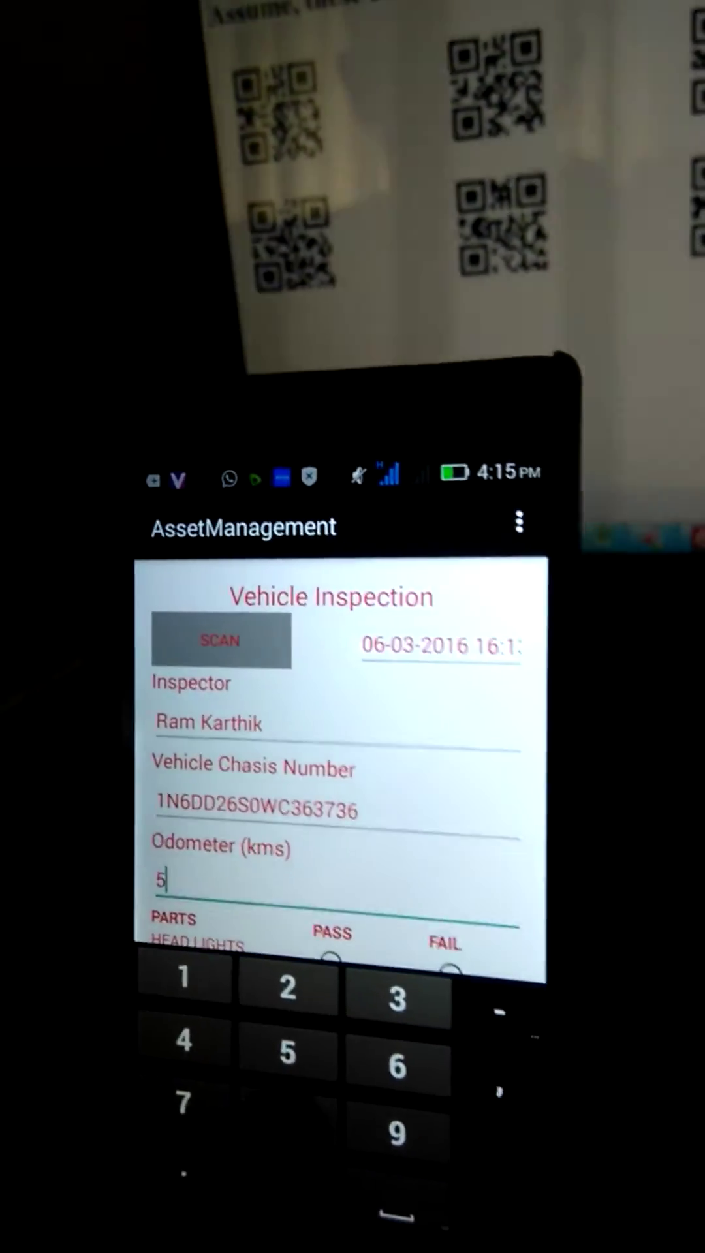
text(80963)
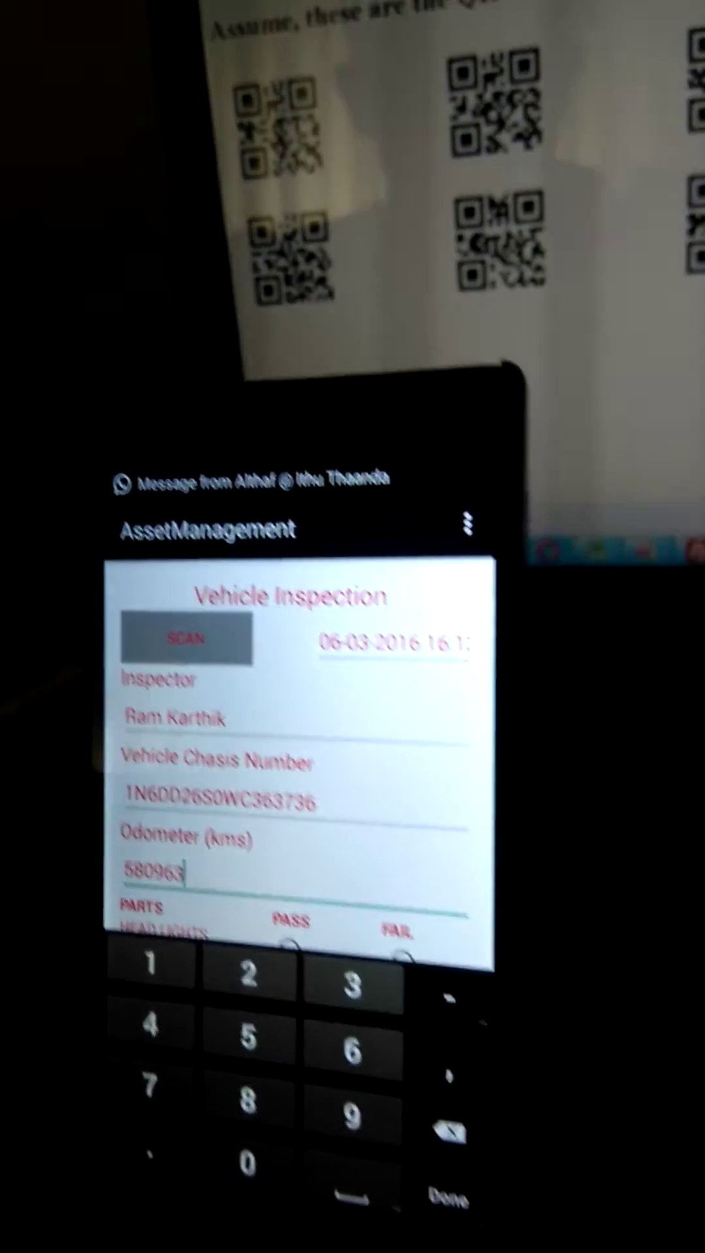
click(447, 1195)
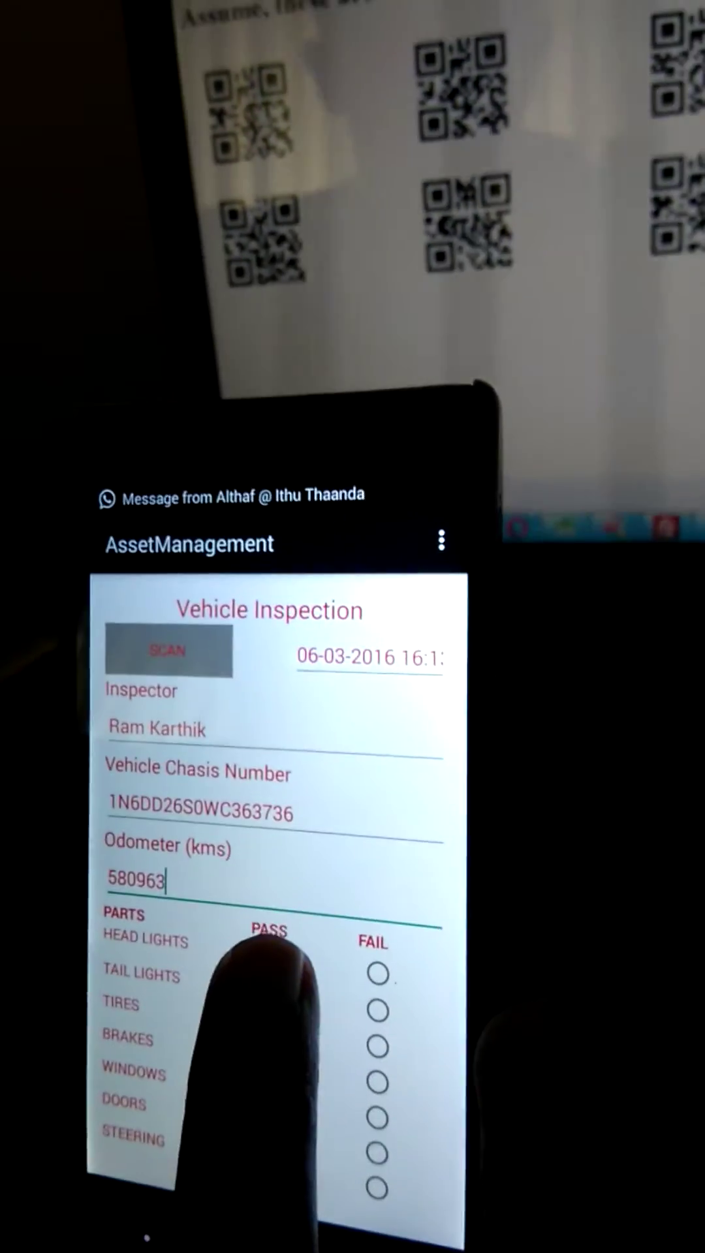
Mark HEAD LIGHTS, TAIL LIGHTS and TIRES as Pass, and set the overall result to Pass
click(269, 971)
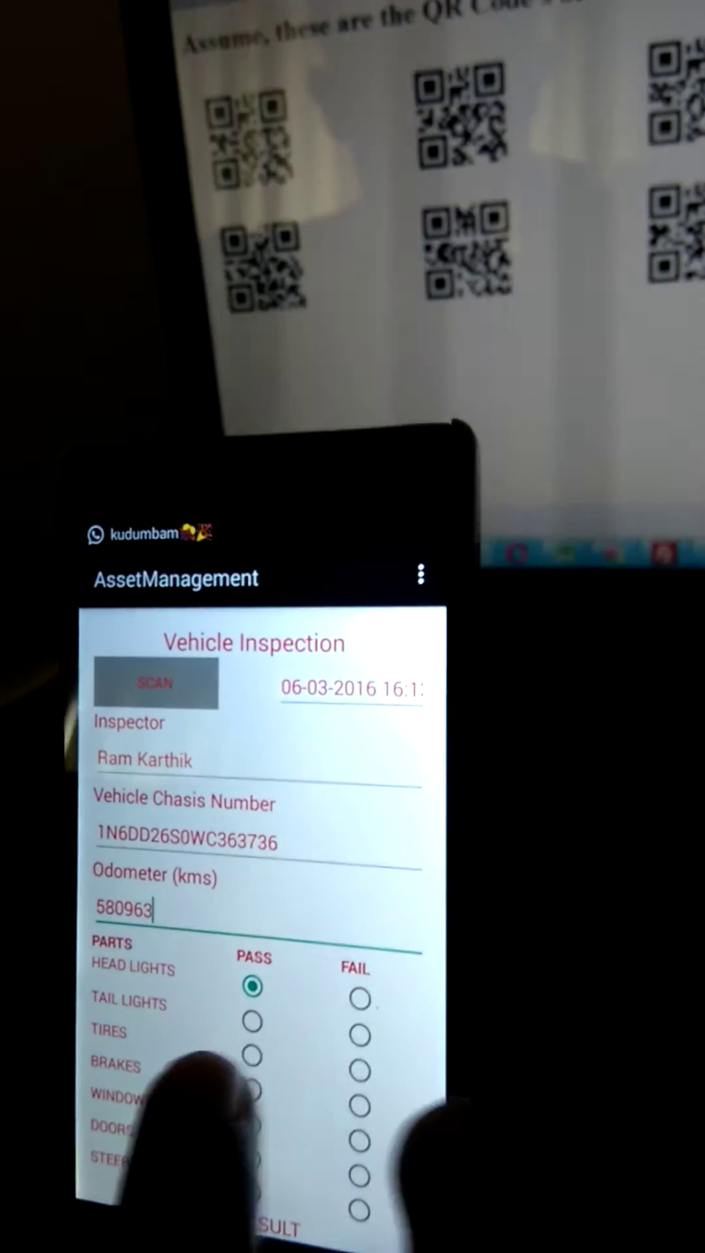
click(251, 1021)
click(231, 1053)
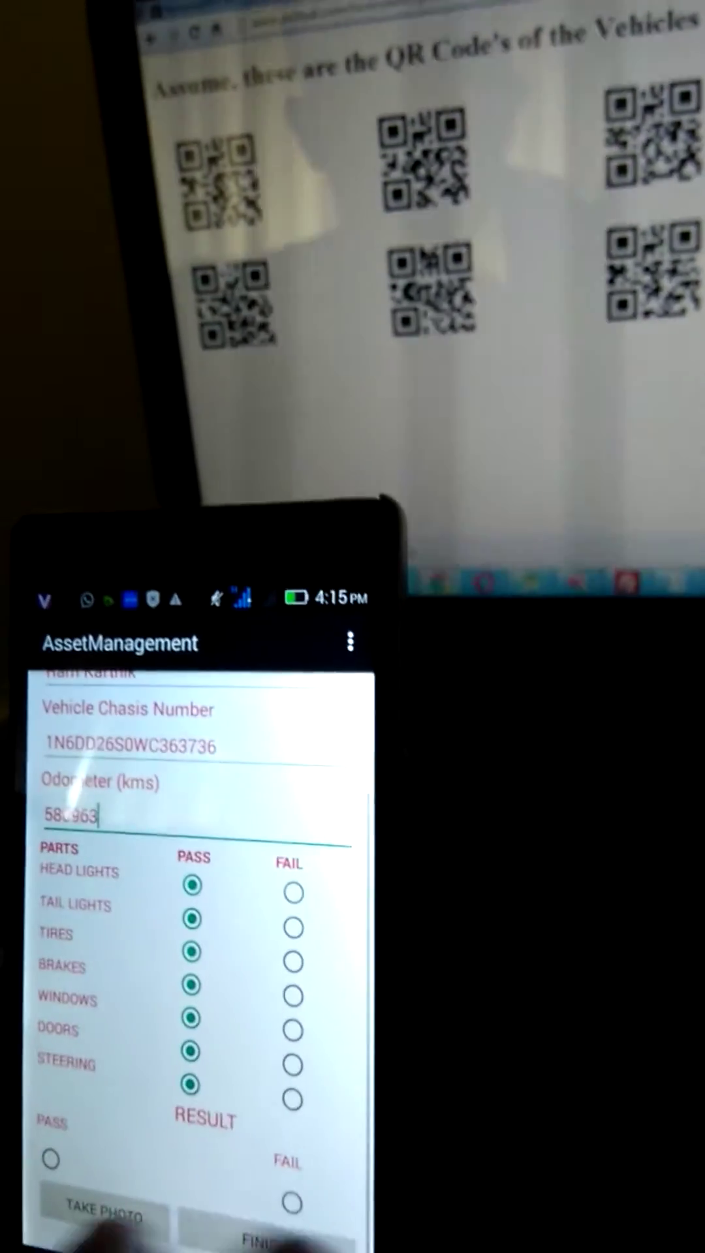
click(46, 1180)
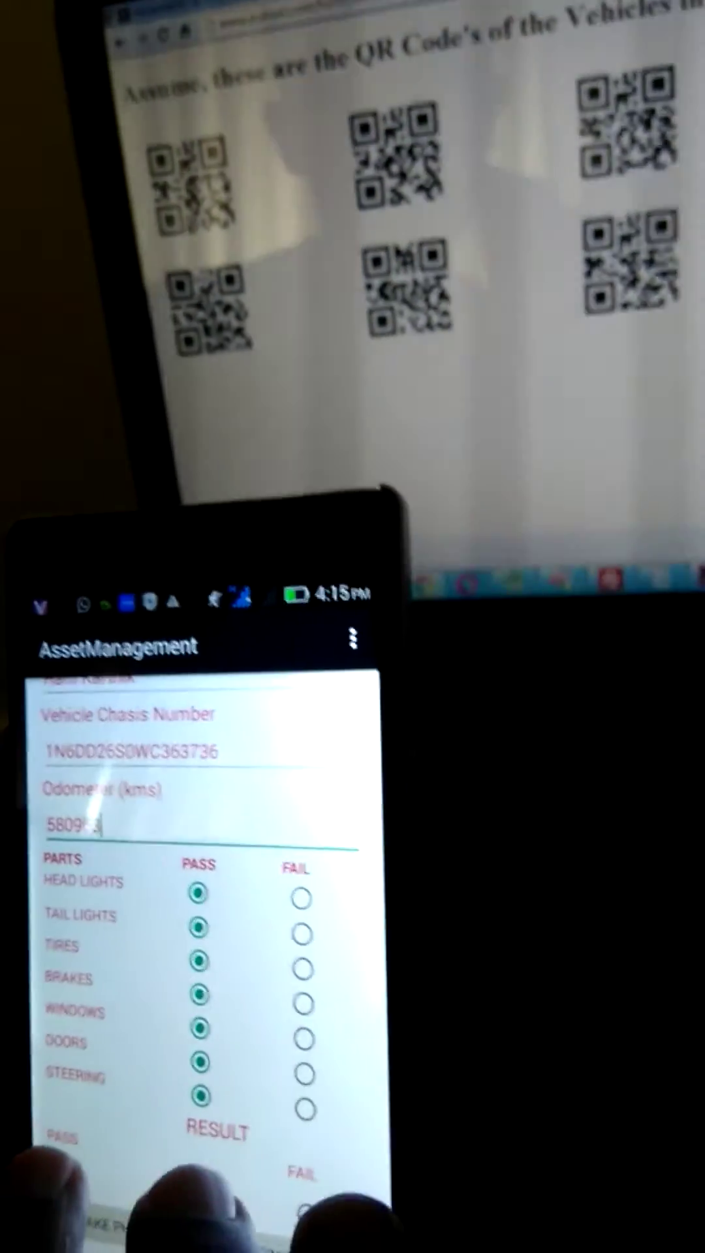
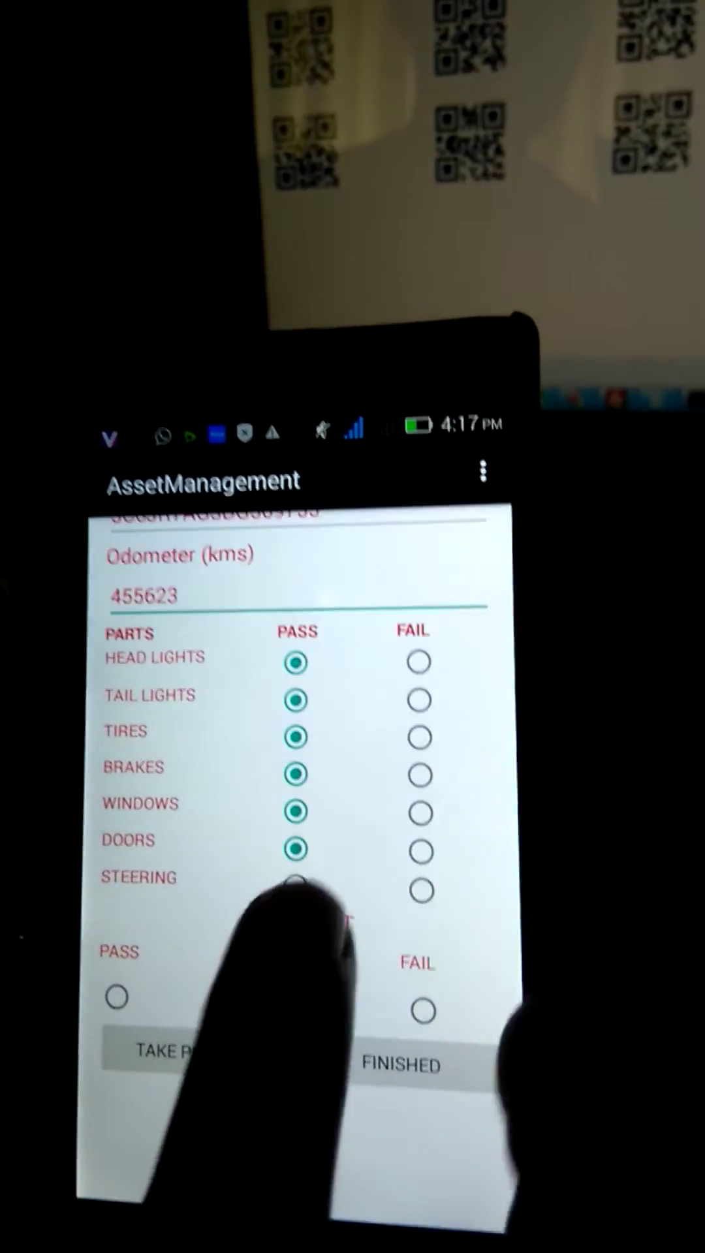
Mark the steering part as PASS in the inspection checklist
click(295, 885)
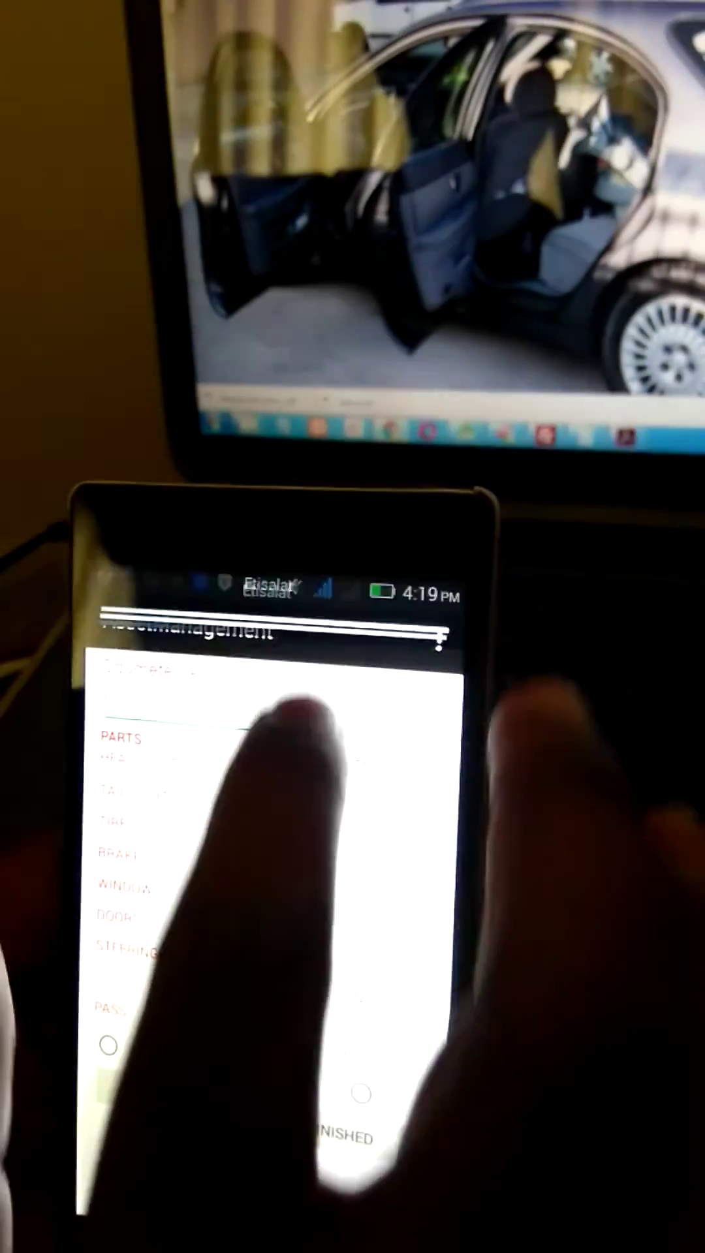
Pull down the notification shade to reveal the Wi-Fi and data toggles
drag(236, 441, 236, 881)
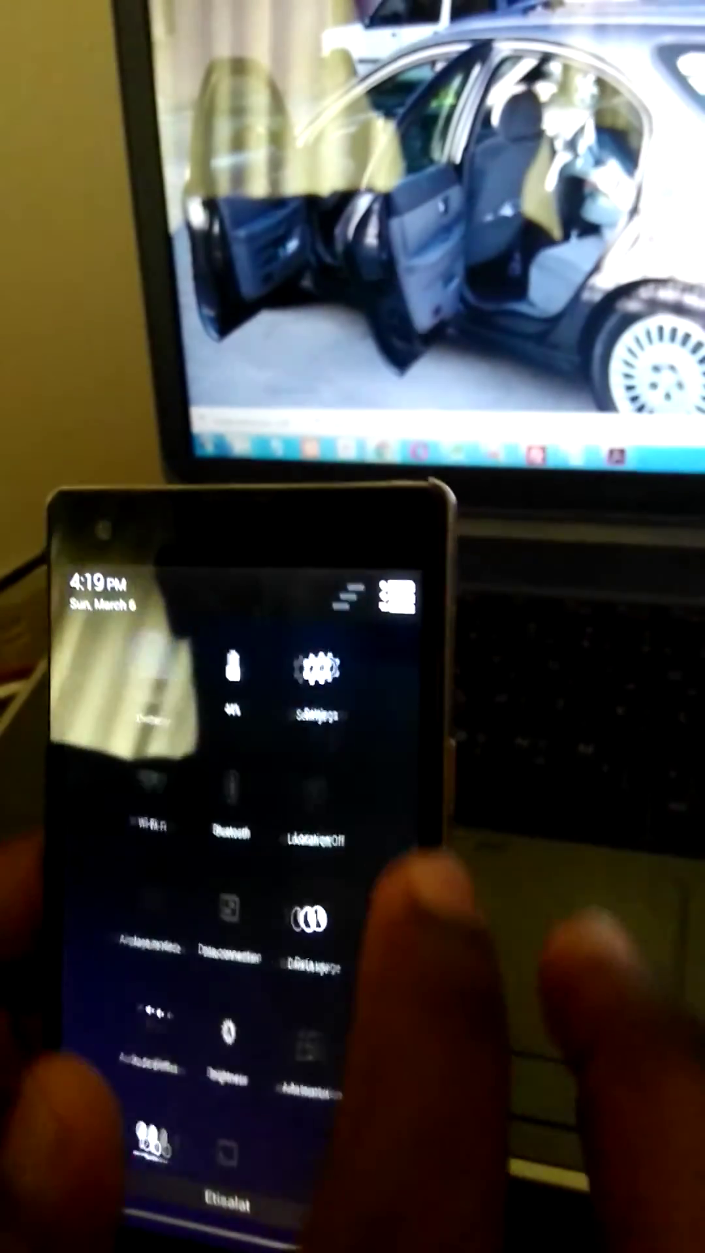